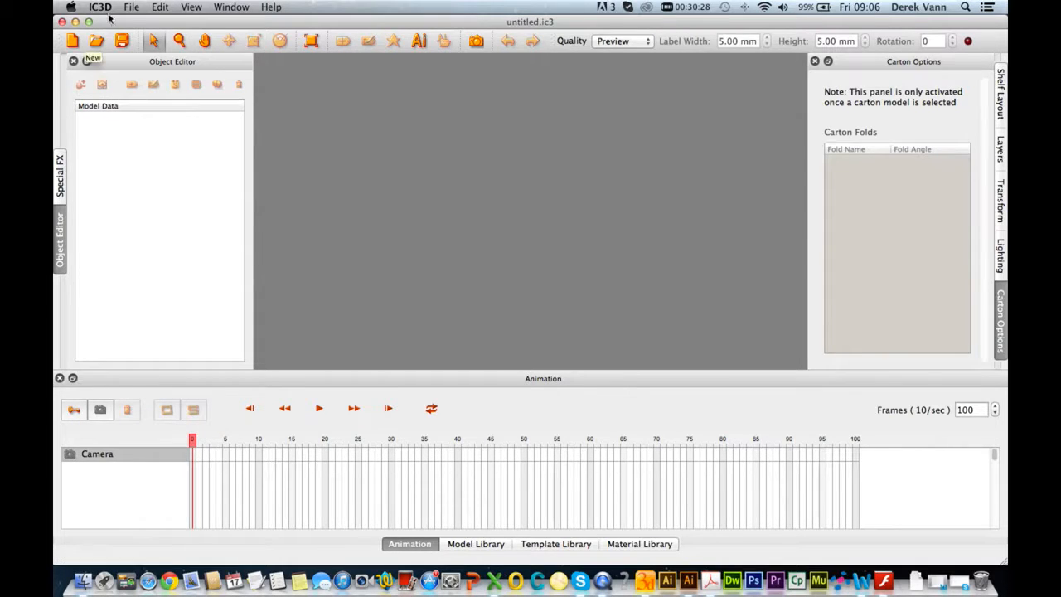
Step: Open the recent project anim demo.ic3
click(131, 7)
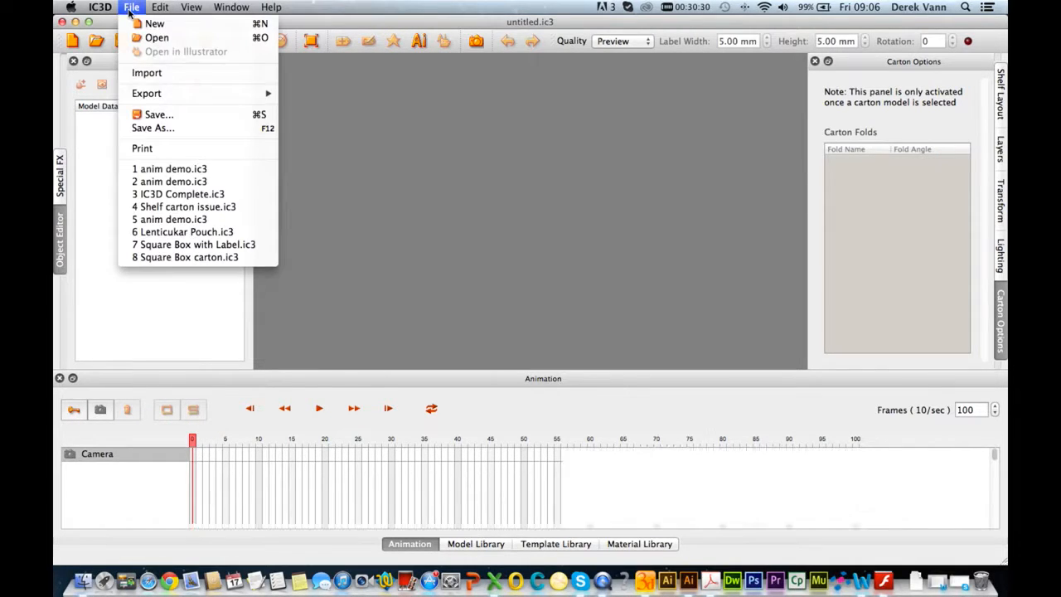
click(153, 170)
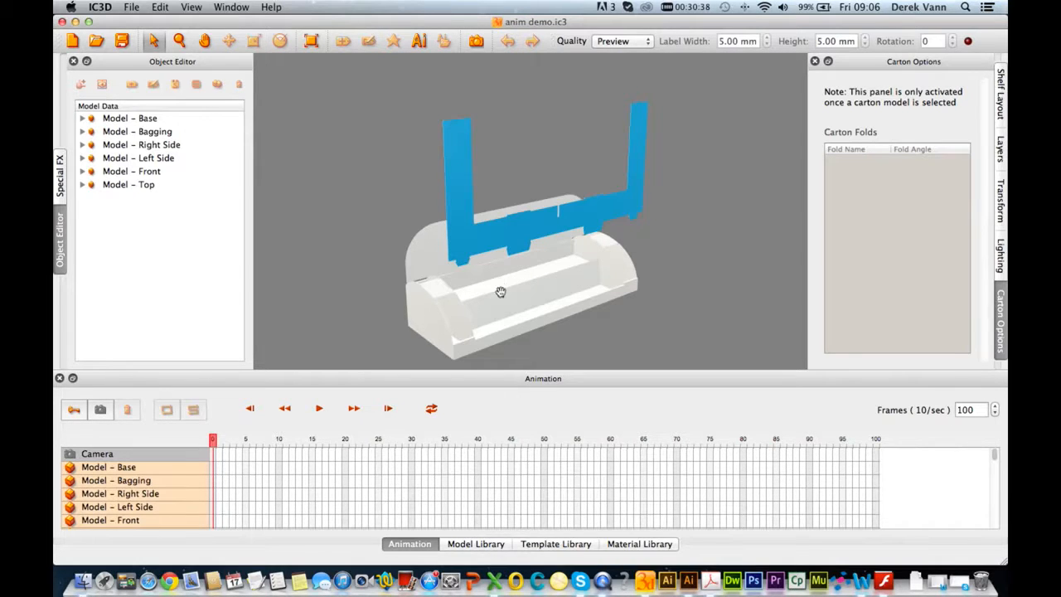
drag(498, 265, 503, 226)
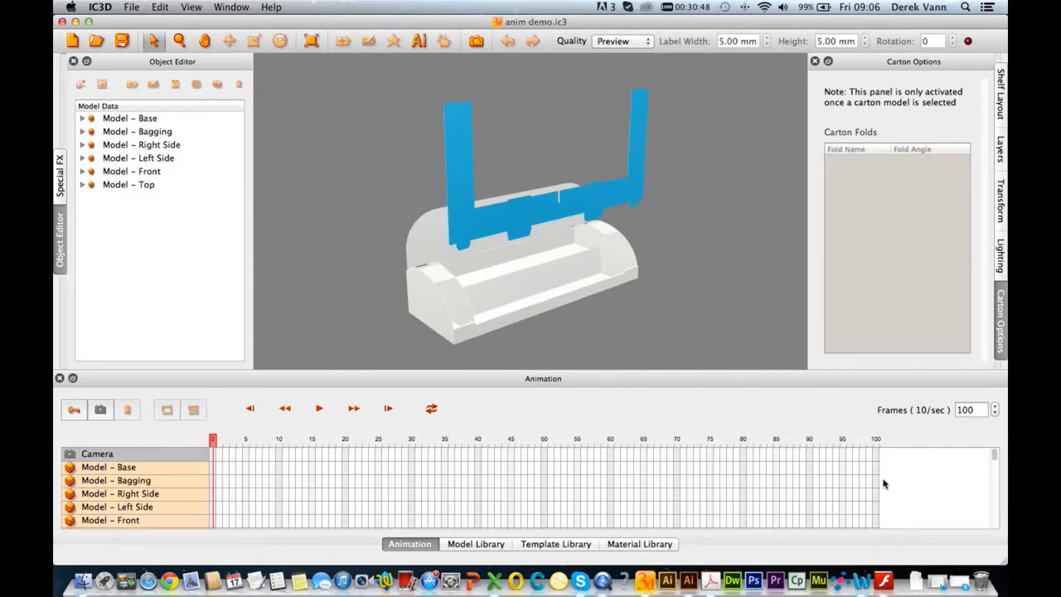
scroll(883, 484, down, 3)
scroll(883, 484, up, 3)
Step: Enable keyframe recording and, at frame 50, lower the Front model vertically onto the front of the tray
click(73, 411)
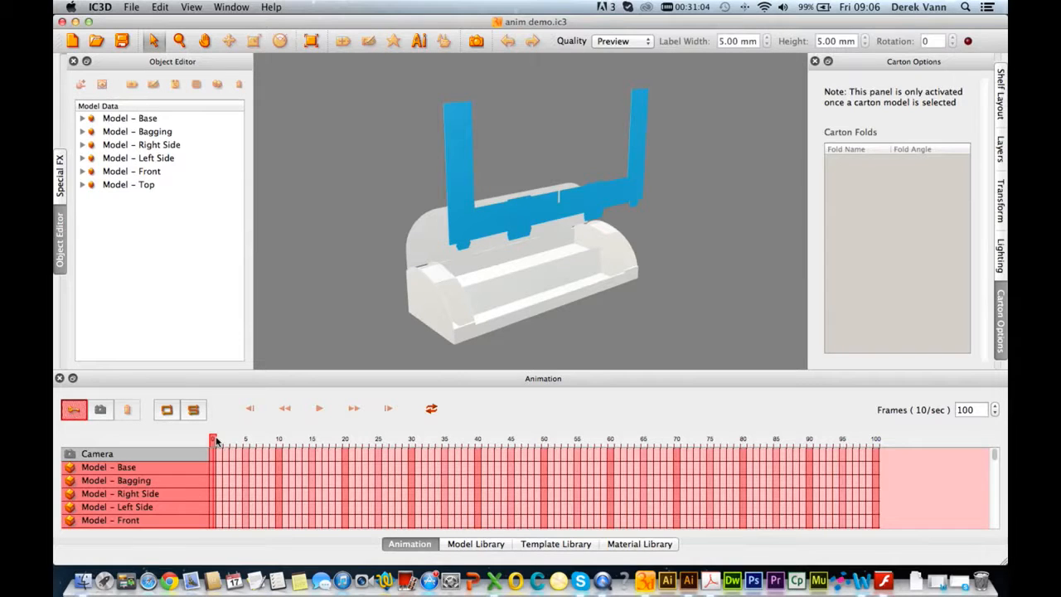
drag(220, 441, 542, 445)
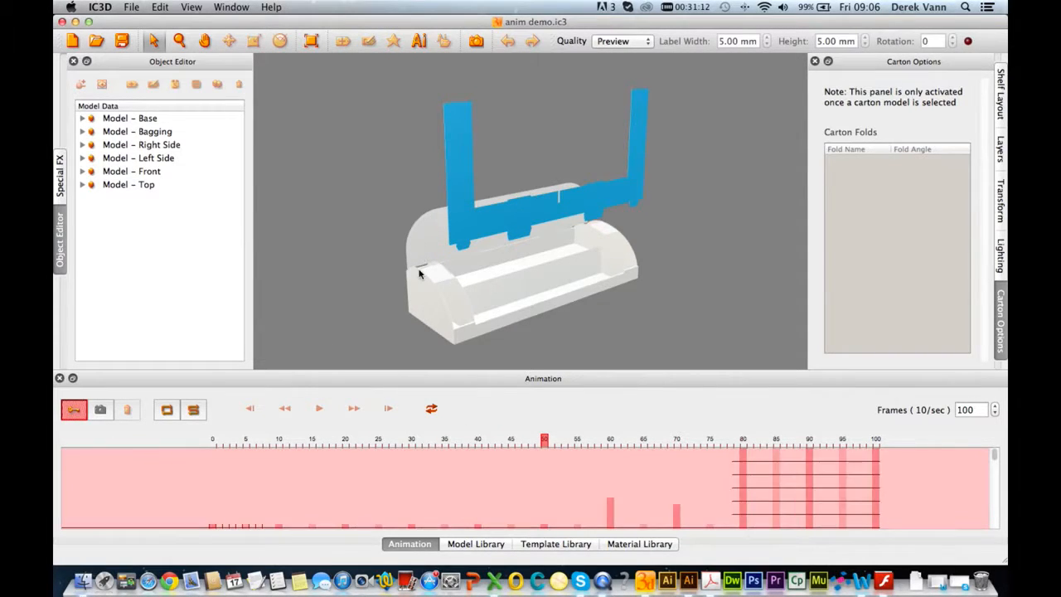
click(462, 227)
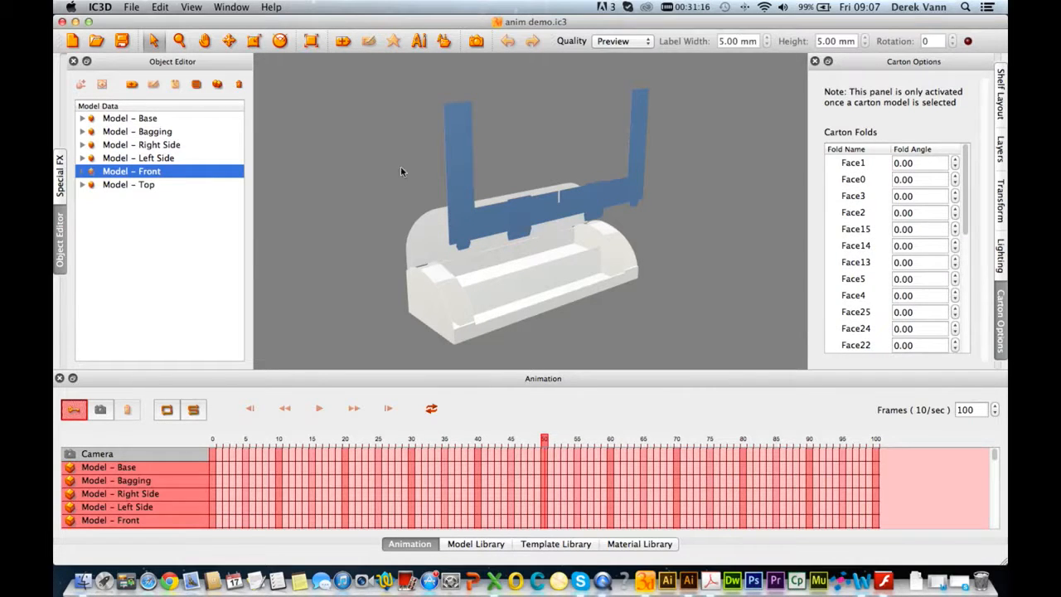
click(230, 41)
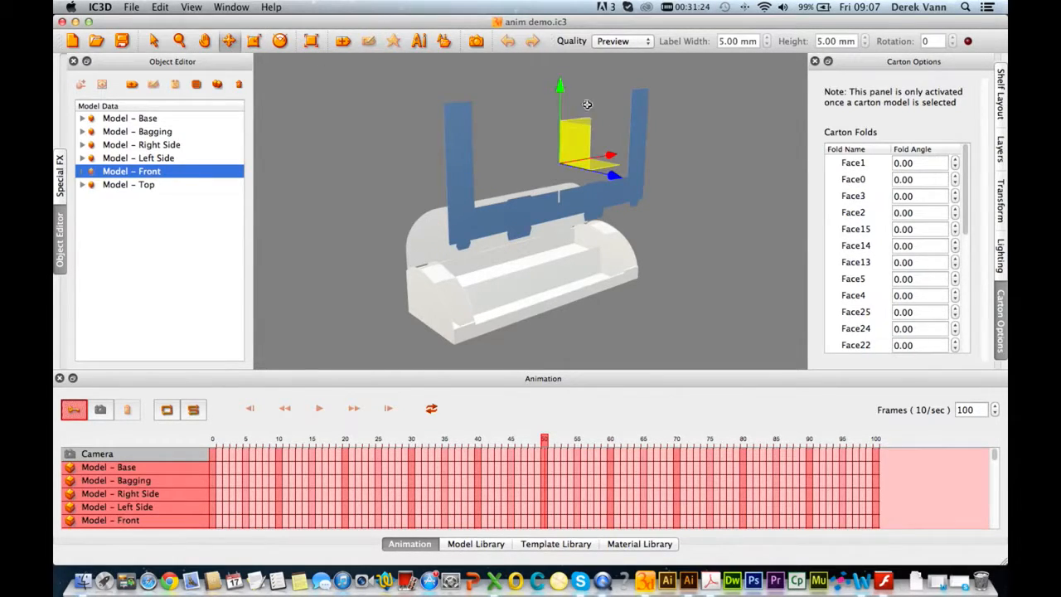
drag(562, 87, 556, 304)
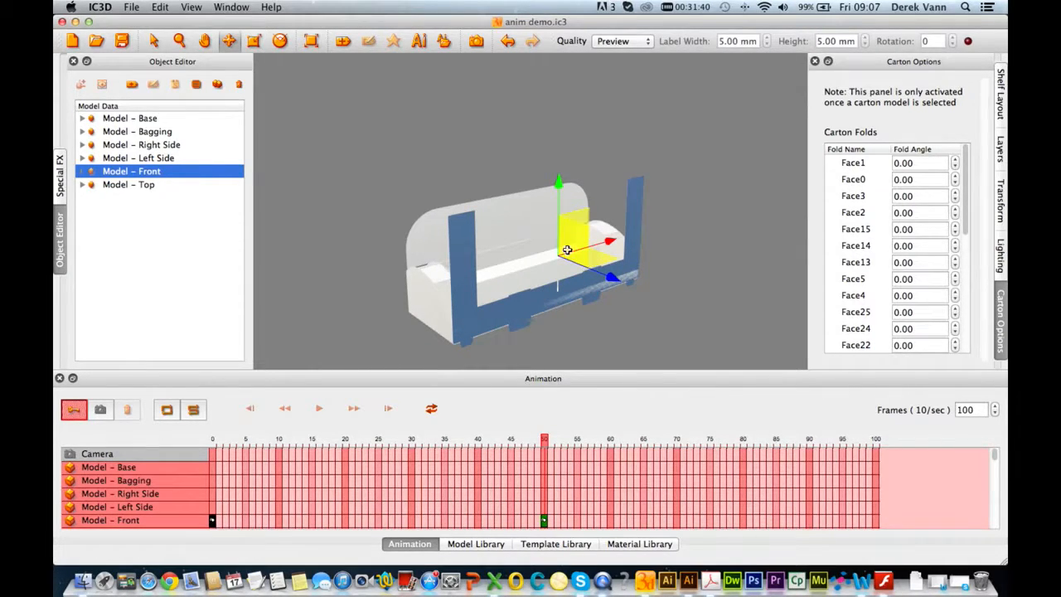
drag(571, 187, 572, 187)
Step: At frame 50, set the Front model's eleven listed folds from Face1 through Face24 to 90 and Face22 to 27
click(916, 163)
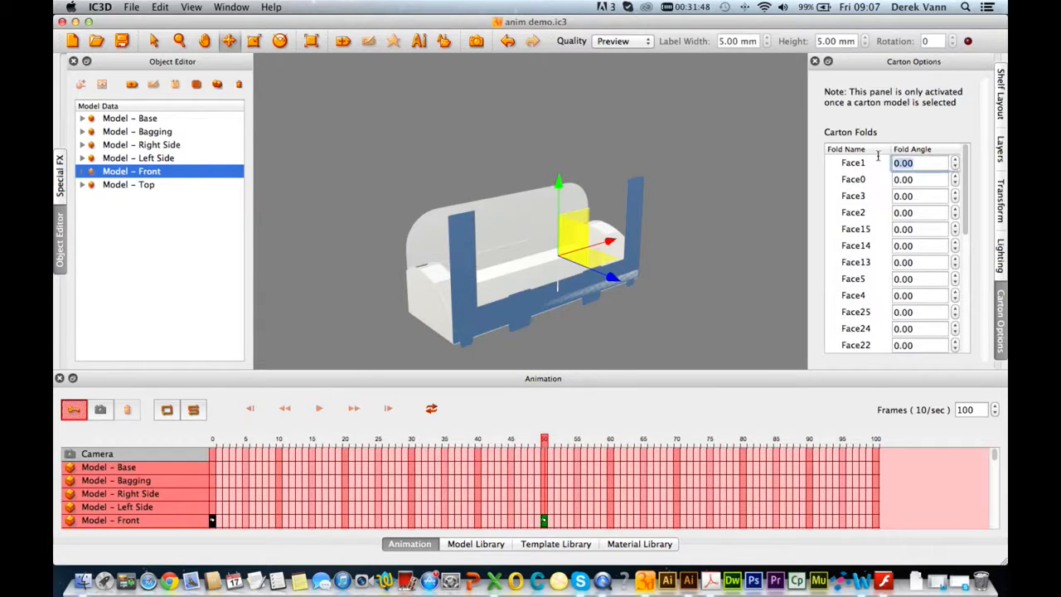
text(90)
key(Tab)
text(90)
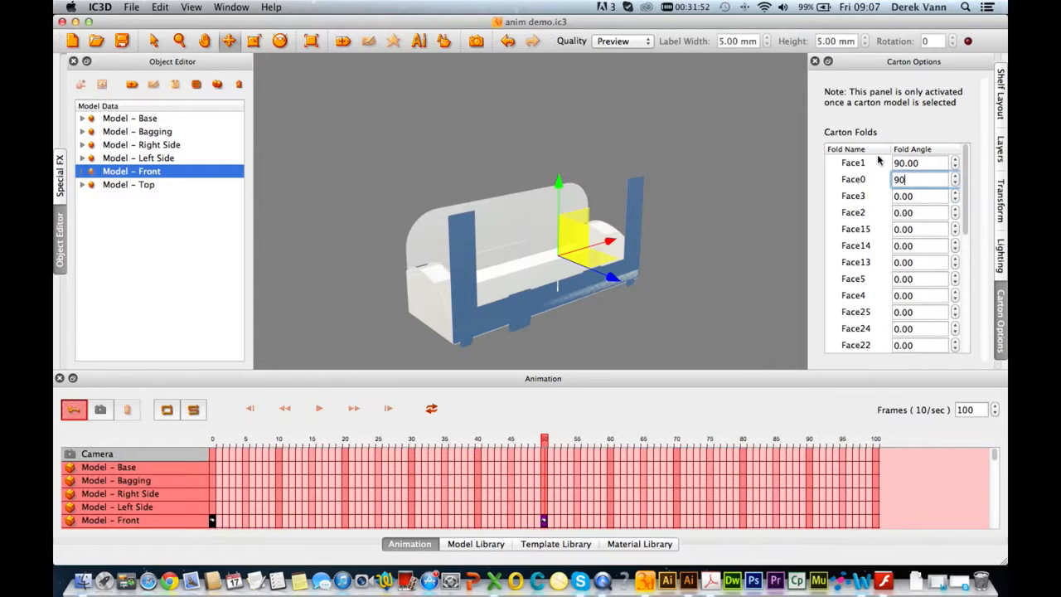
key(Tab)
text(90)
key(Tab)
text(90)
key(Tab)
text(90)
key(Tab)
text(90)
key(Tab)
text(90)
key(Tab)
text(90)
key(Tab)
text(90)
key(Tab)
text(9)
key(Tab)
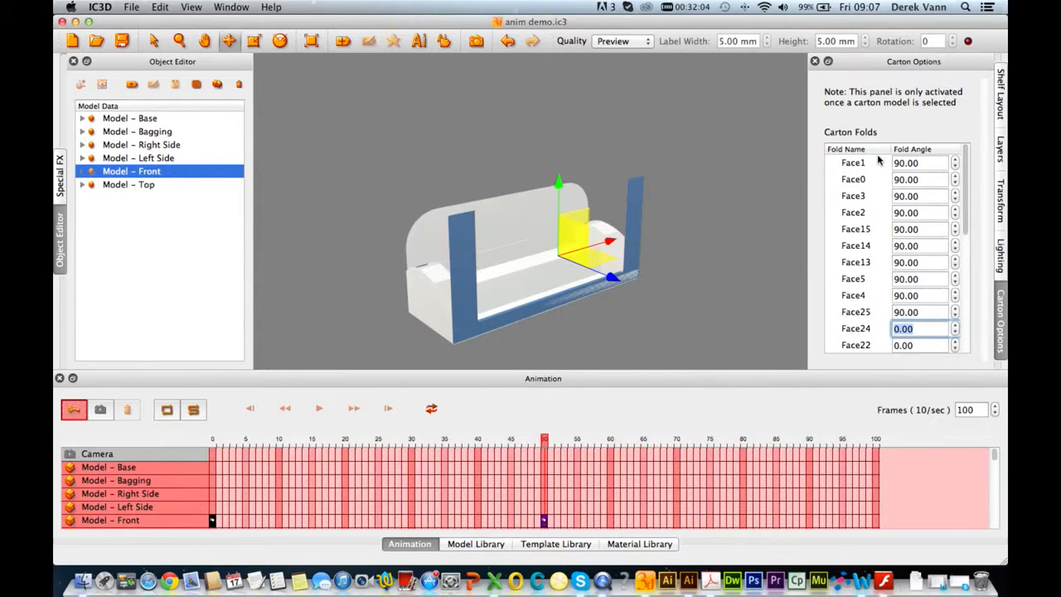
text(90)
key(Tab)
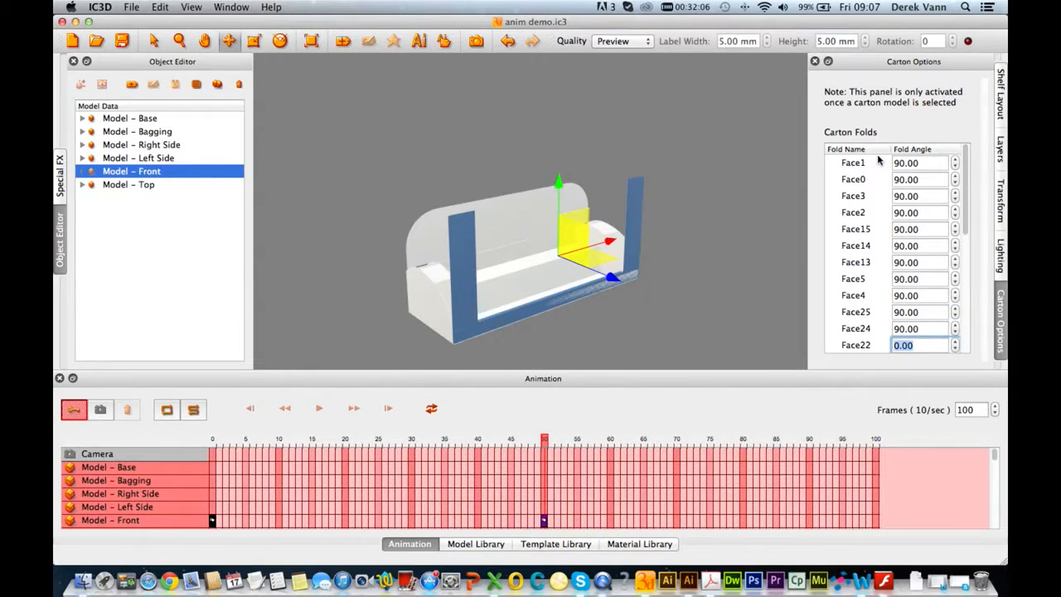
text(27)
key(Tab)
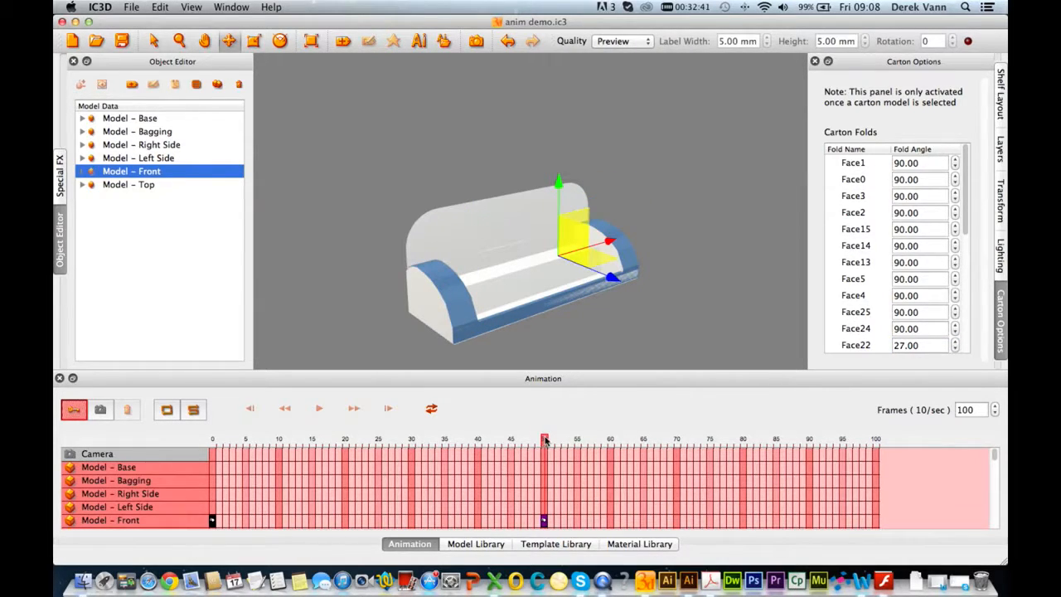
Step: At frame 10, set the Front model's eleven listed folds from Face1 through Face24 to 90
drag(518, 439, 299, 439)
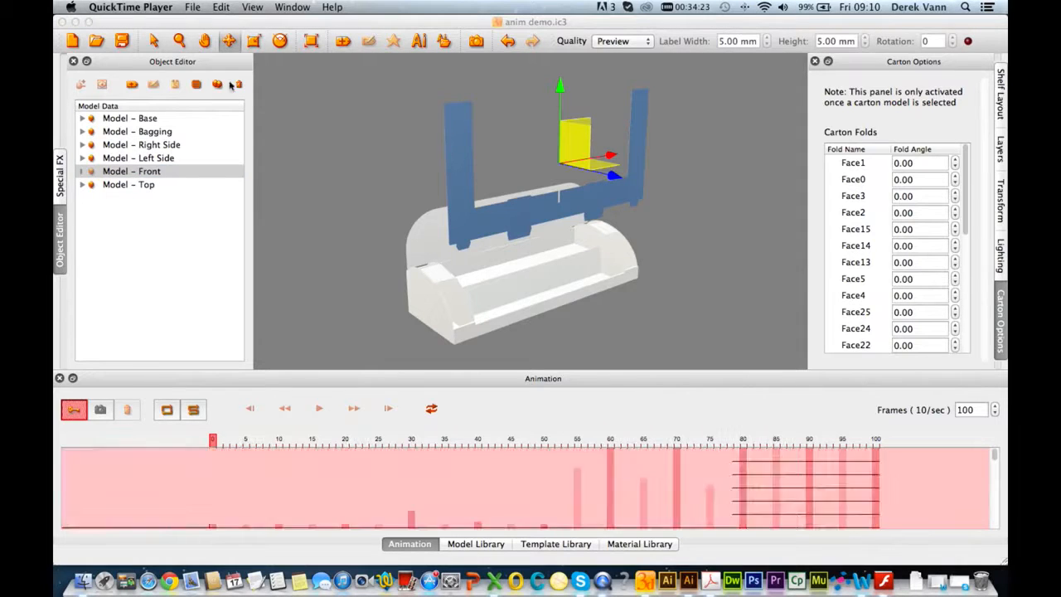
click(257, 99)
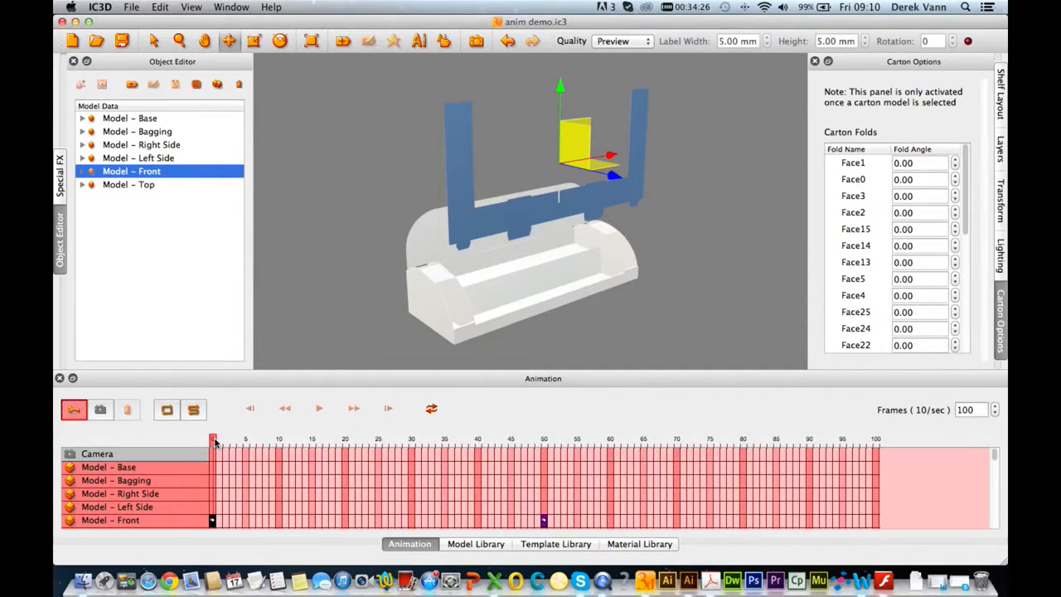
drag(213, 441, 279, 447)
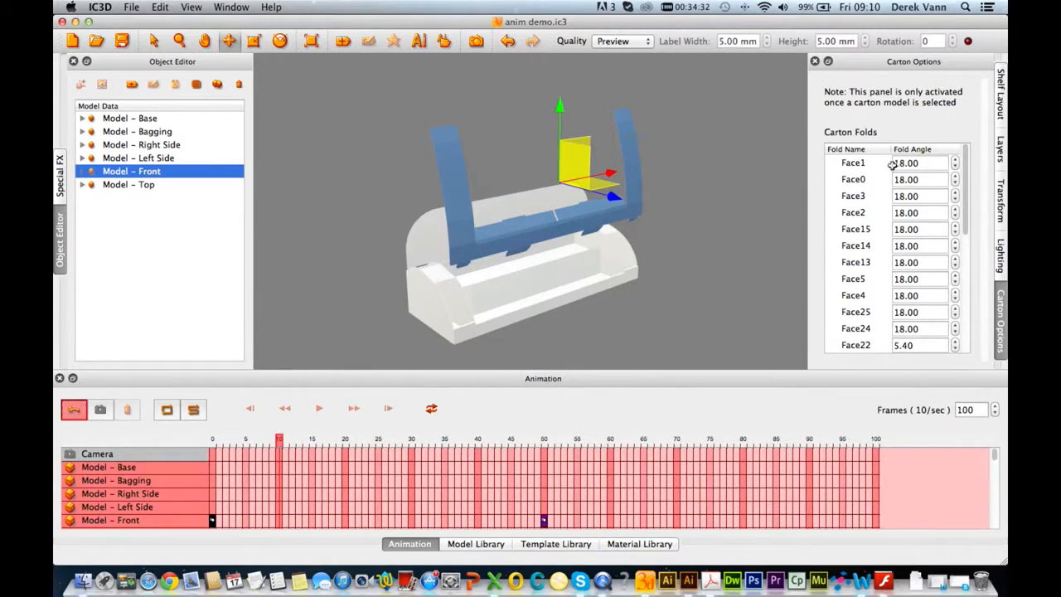
drag(919, 163, 877, 162)
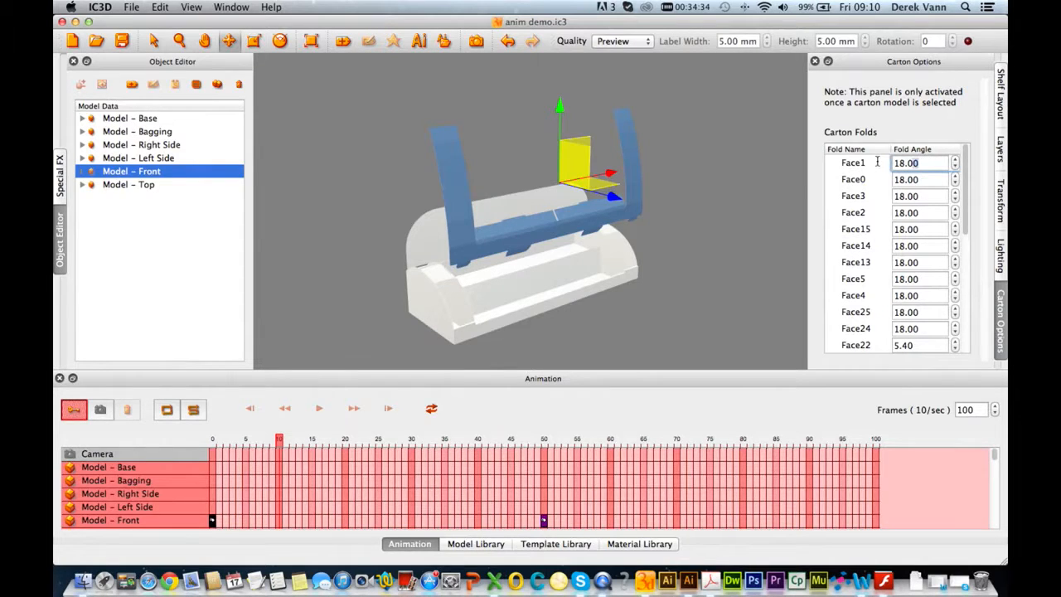
text(90)
key(Tab)
text(90)
key(Tab)
text(90)
key(Tab)
text(90)
key(Tab)
text(90)
key(Tab)
text(90)
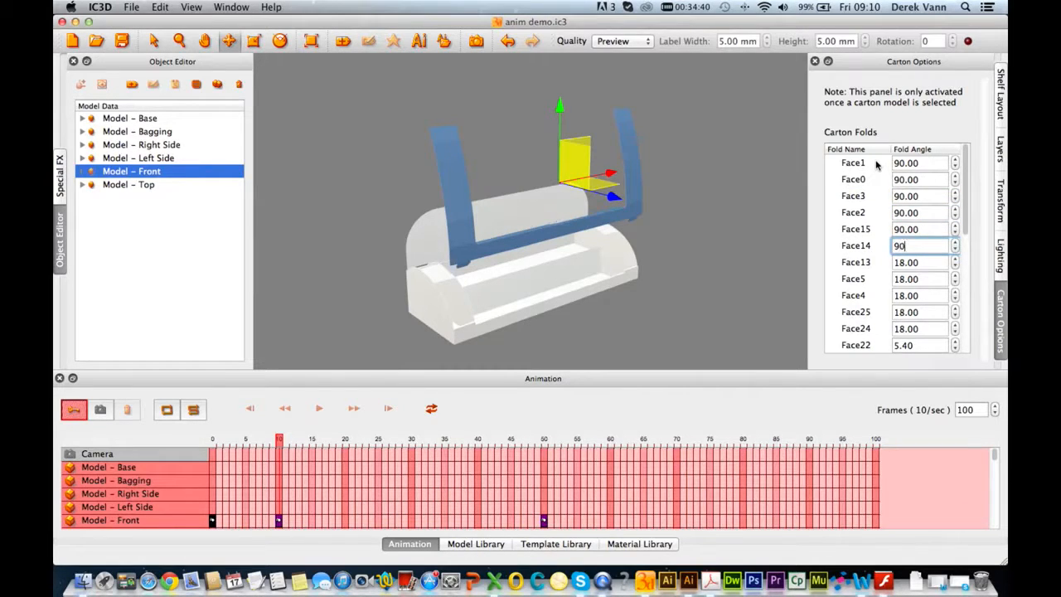
key(Tab)
text(90)
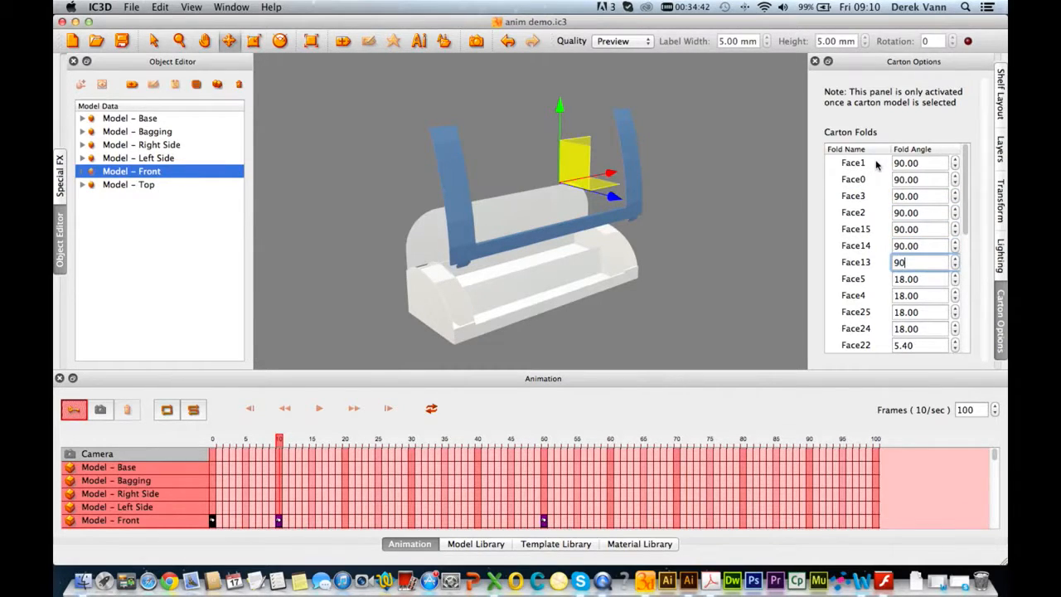
key(Tab)
text(90)
key(Tab)
text(90)
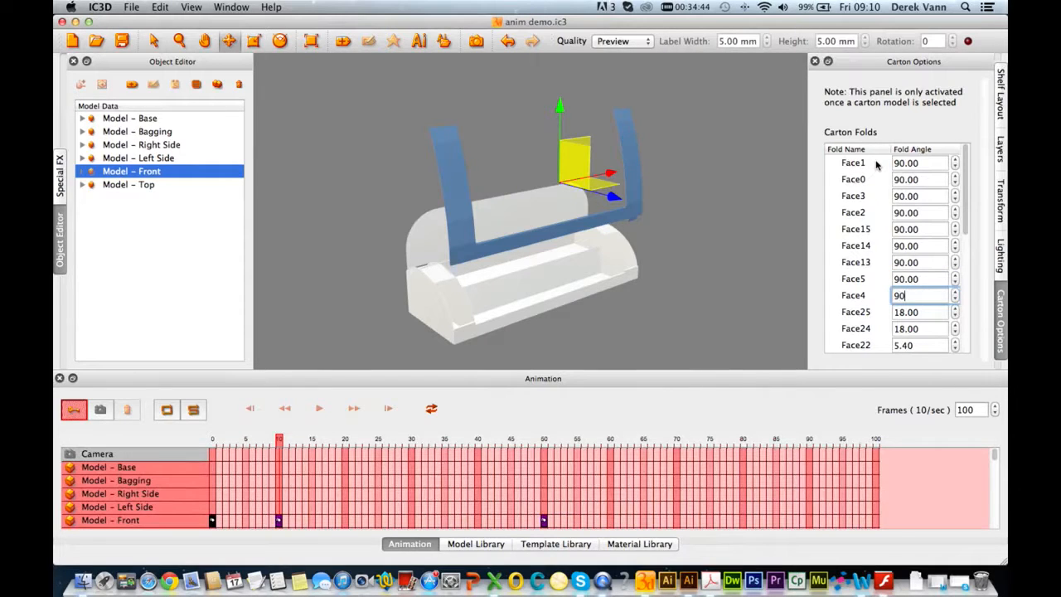
key(Tab)
text(9)
key(Tab)
text(9)
key(Return)
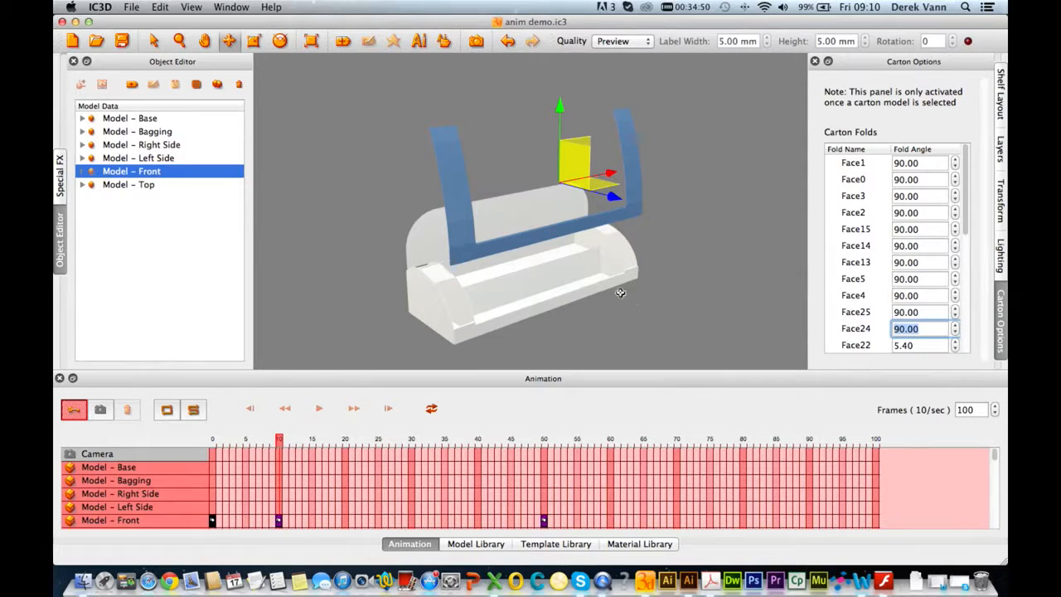
Step: Scrub through the animation to frame 100 and raise the Top model vertically above the tray there
drag(280, 446, 206, 443)
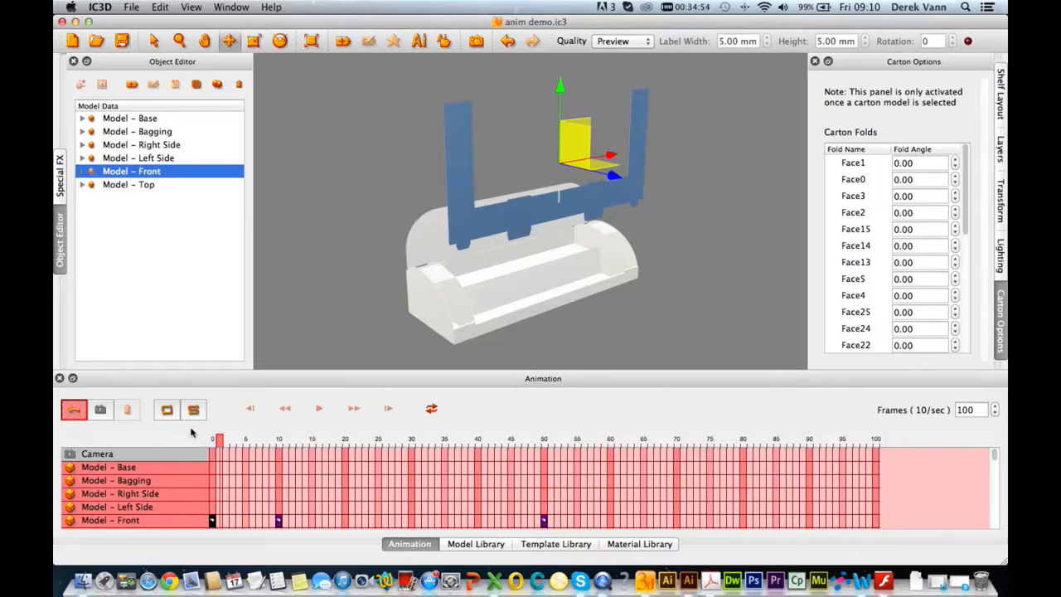
drag(209, 438, 163, 432)
drag(246, 436, 882, 413)
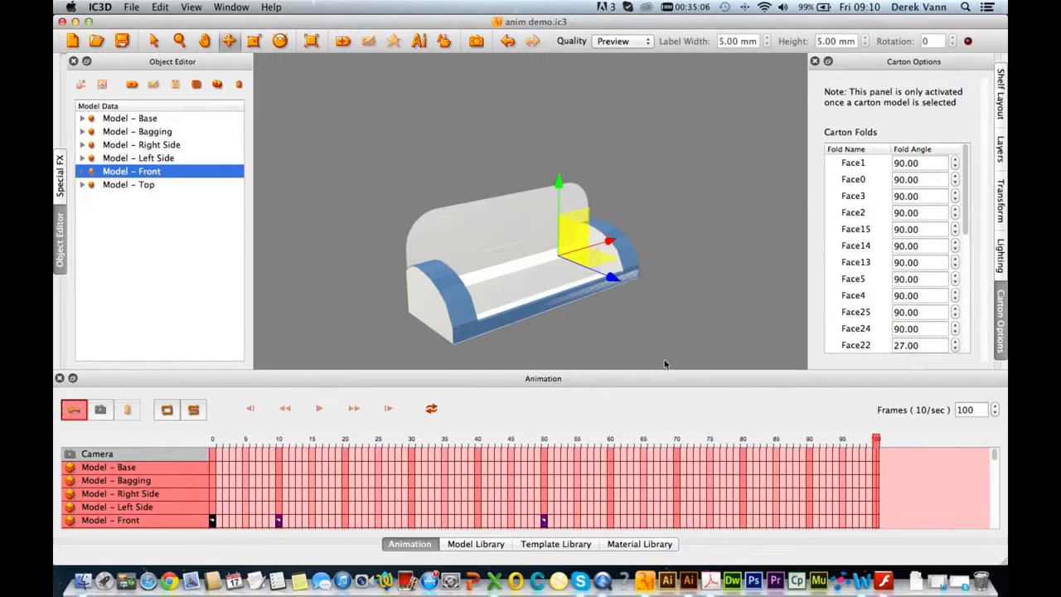
click(153, 40)
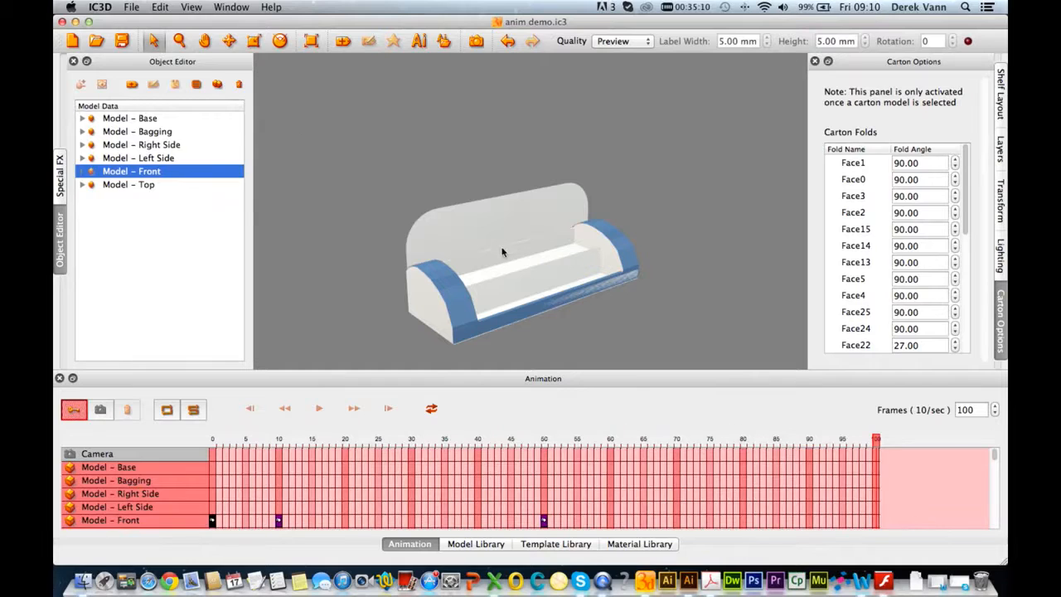
click(491, 220)
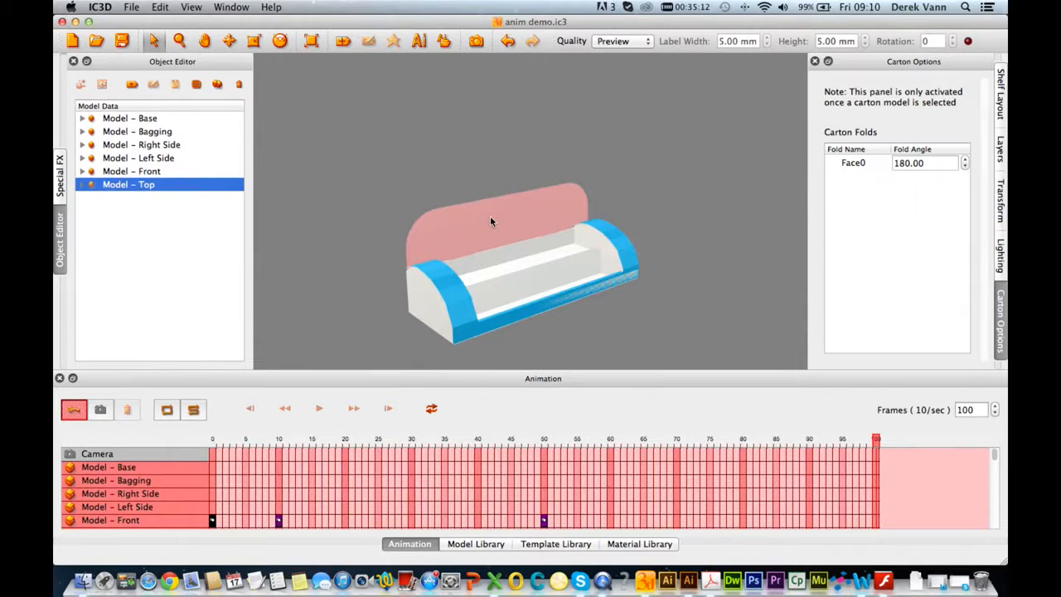
click(229, 42)
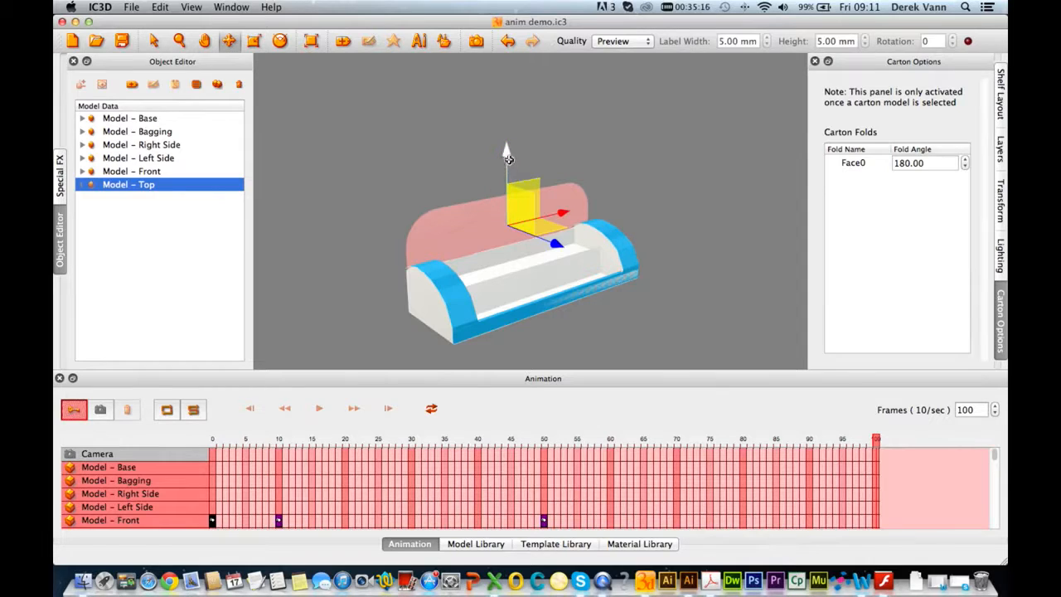
drag(508, 155, 527, 56)
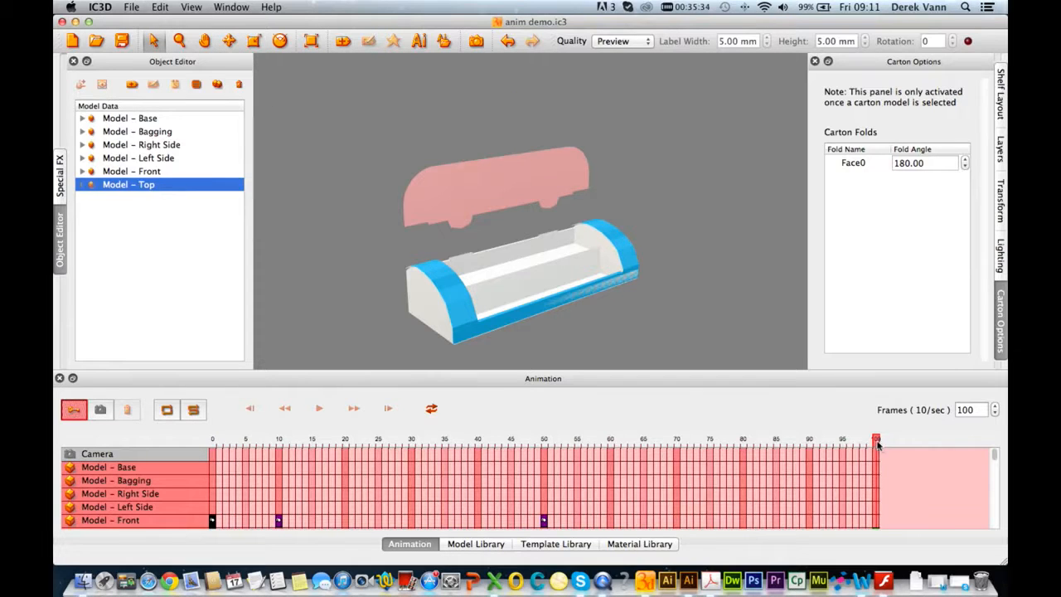
Step: Back at frame 0, enable camera animation and generate camera keyframes at frames 0, 25, 50, 75 and 100
drag(877, 441, 207, 439)
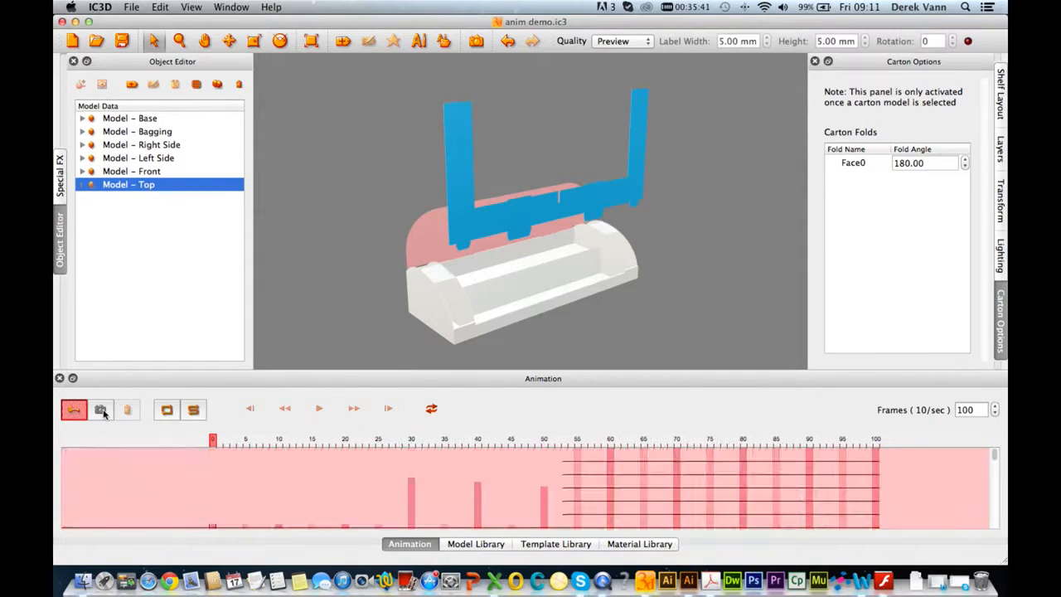
click(104, 414)
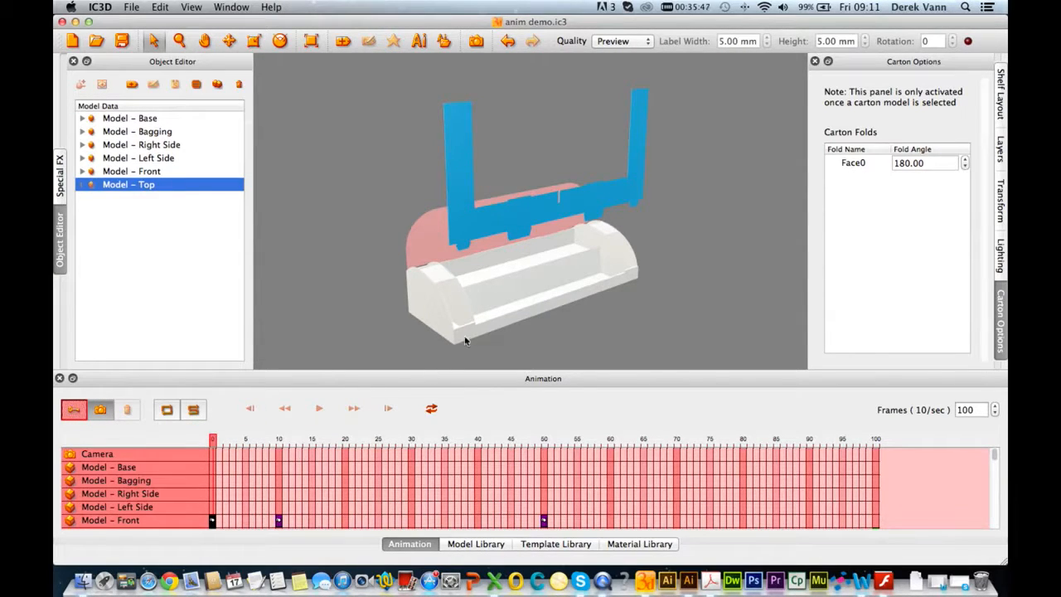
click(194, 411)
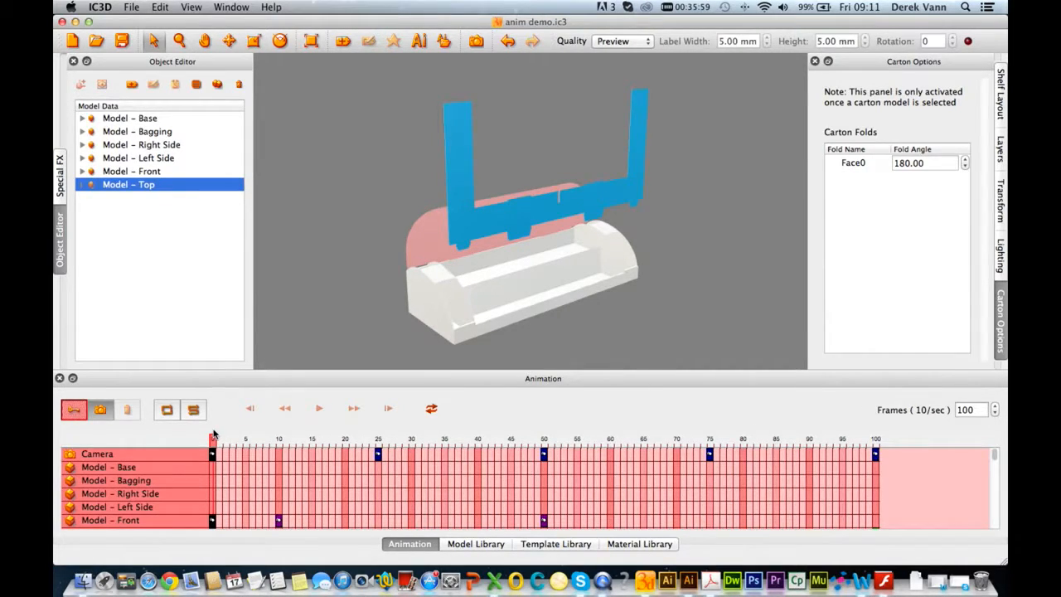
mouse_move(214, 441)
mouse_down()
mouse_move(375, 448)
mouse_move(197, 441)
mouse_up()
Step: Turn off keyframe recording and play the animation through, once normally and once with looping toggled
click(75, 411)
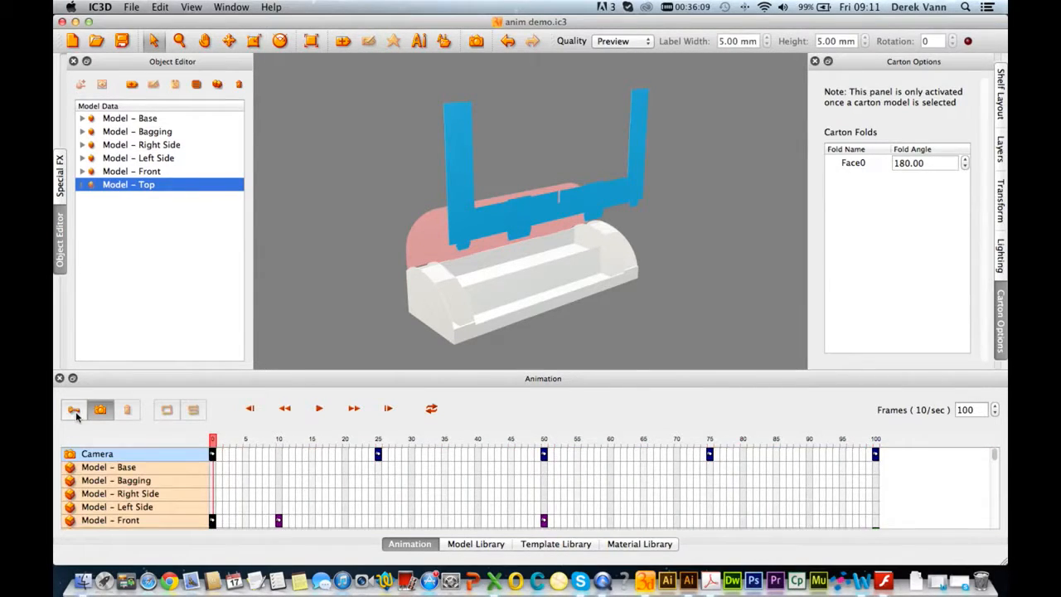
click(319, 410)
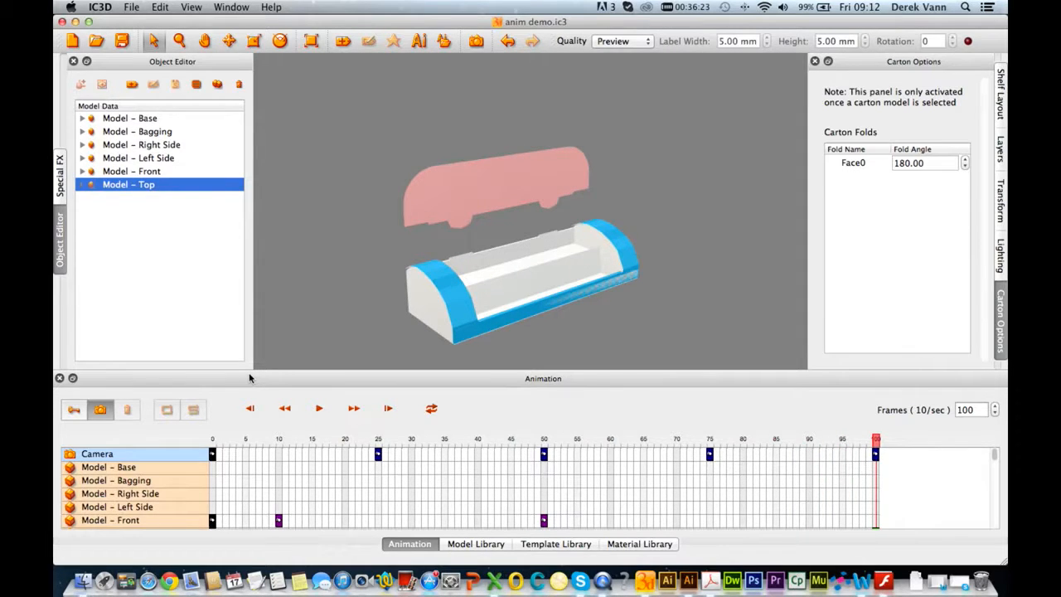
click(431, 410)
click(319, 409)
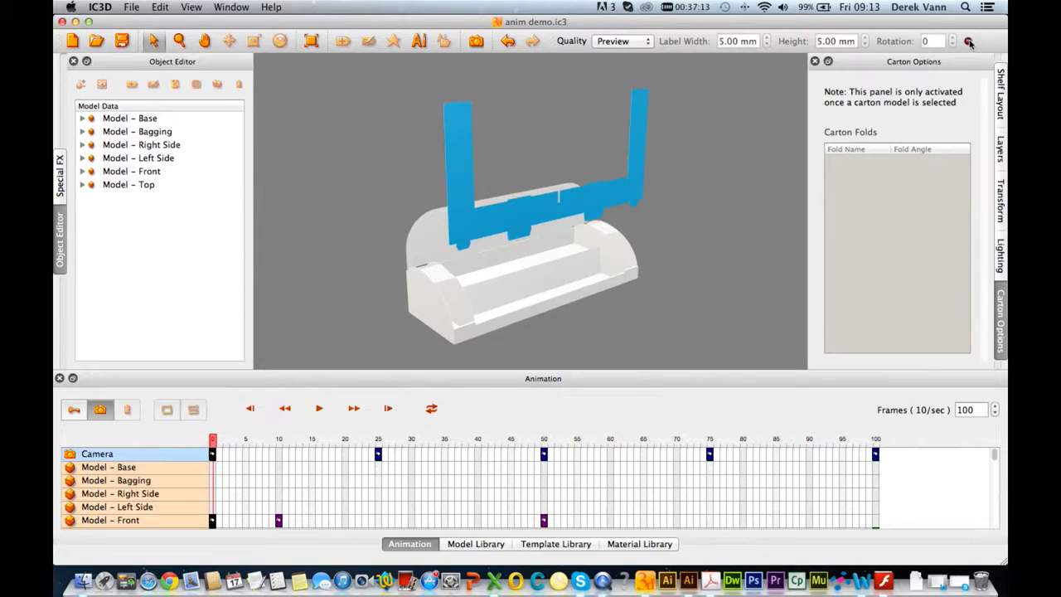
Step: Record a timeline movie at PC or Mac (Screen Resolution) Large file size quality and save it as Animation on the Desktop
click(968, 41)
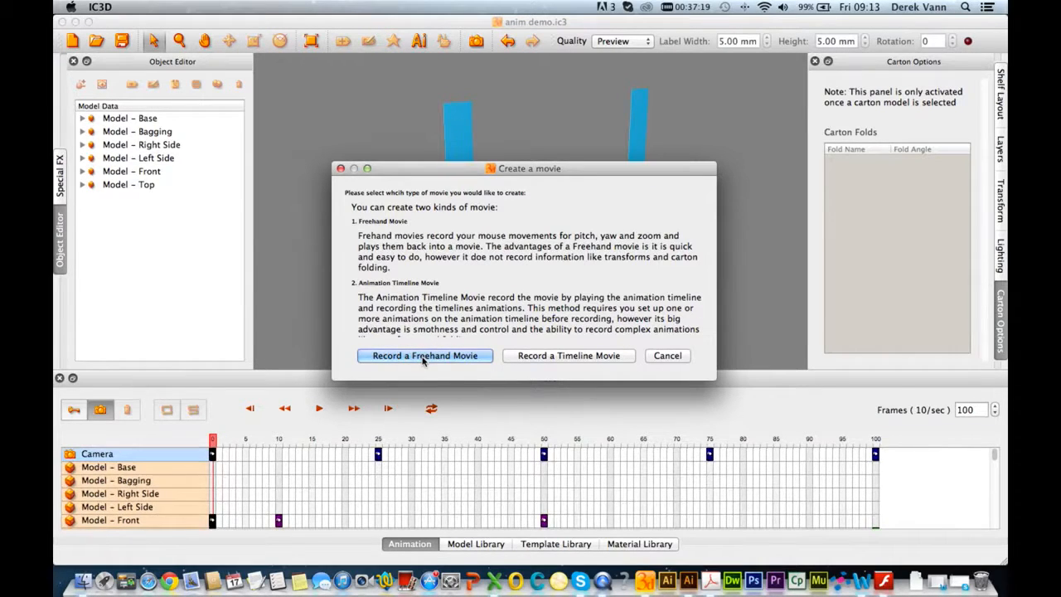
click(549, 355)
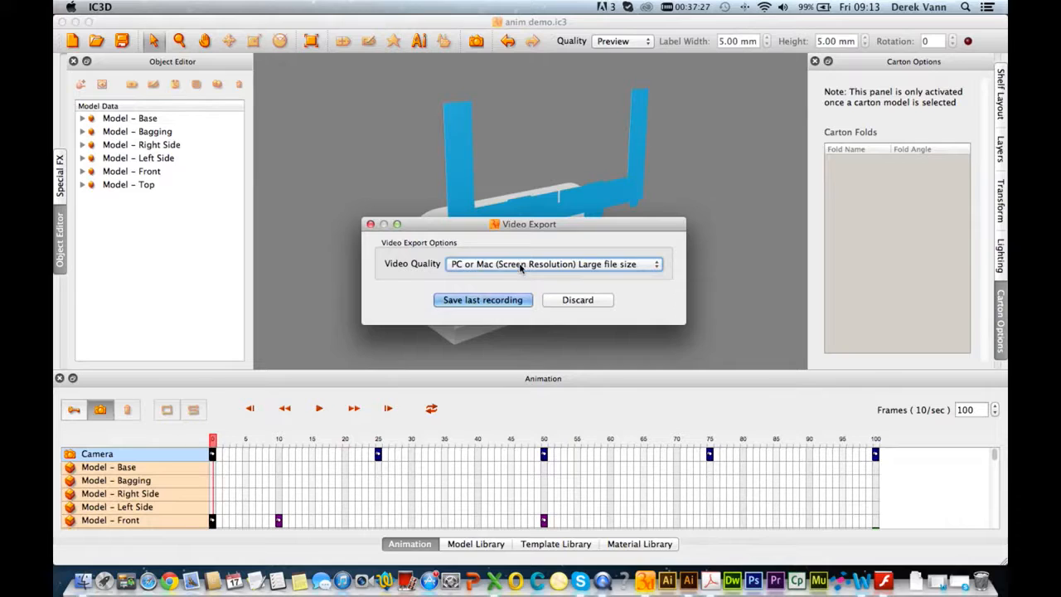
click(520, 266)
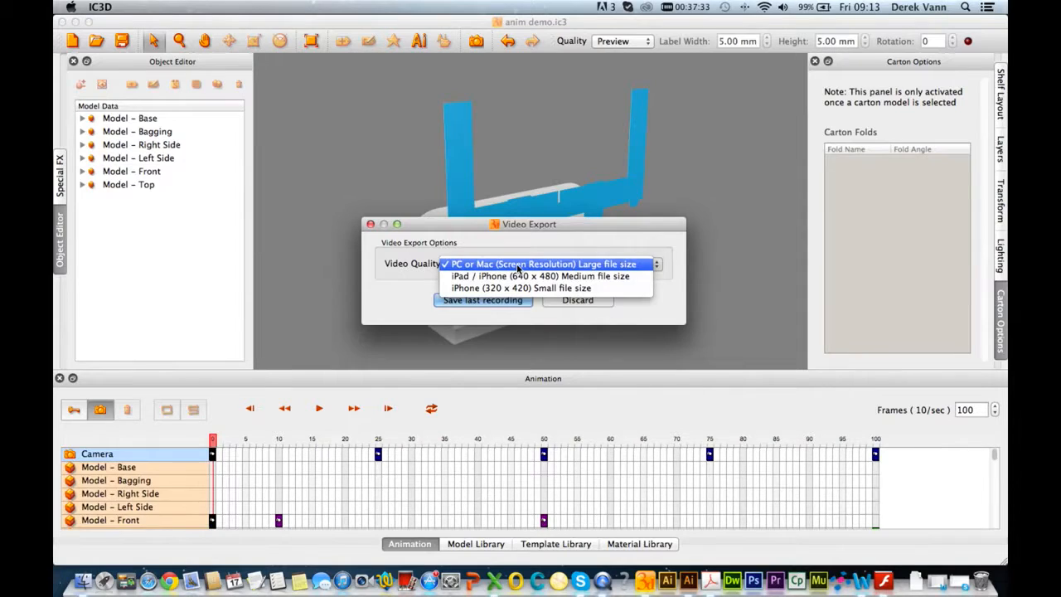
click(518, 265)
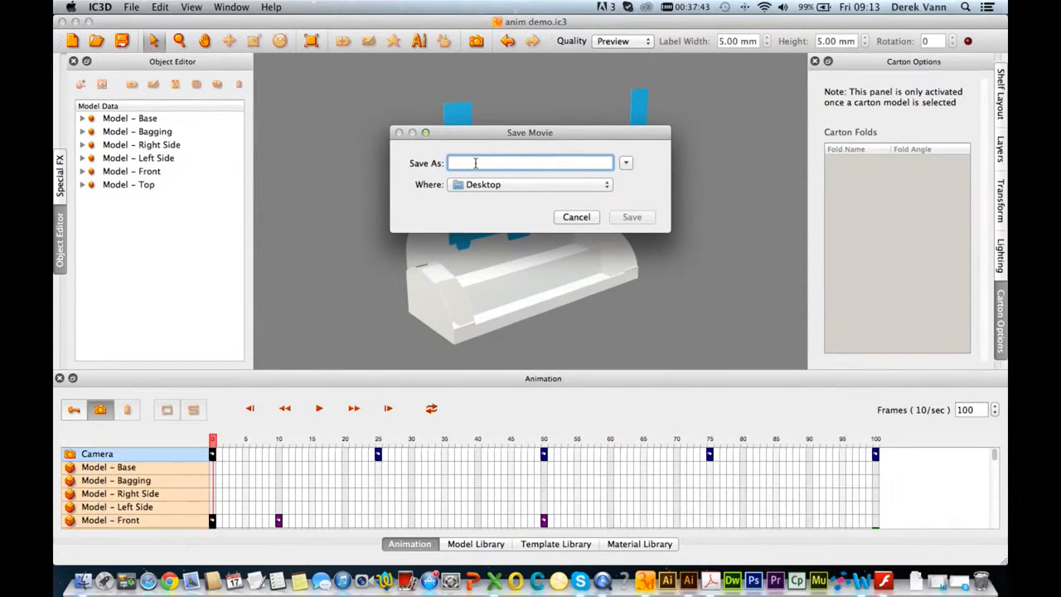
text(Animation)
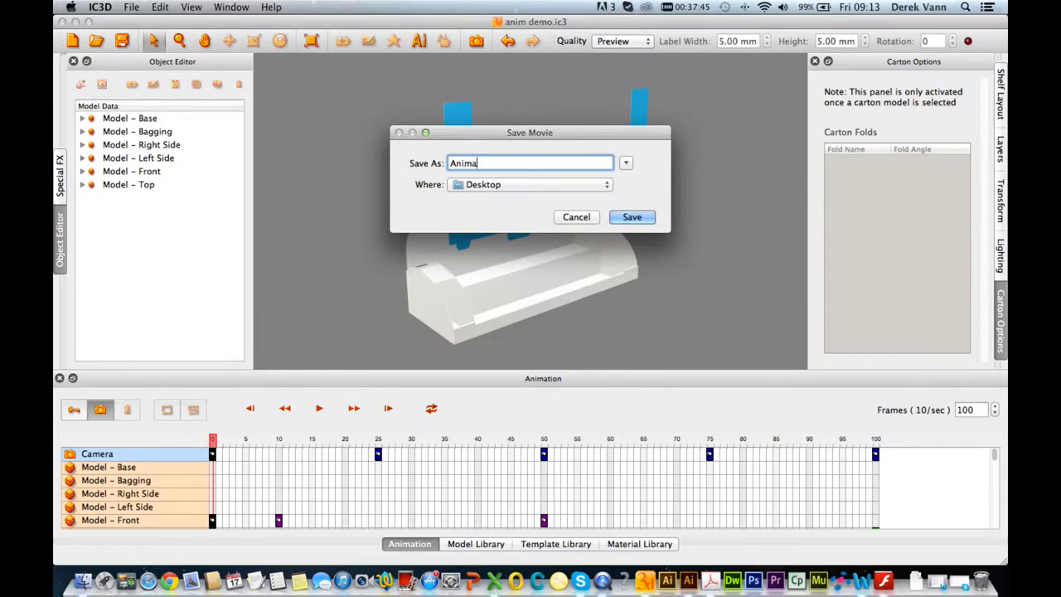
click(644, 216)
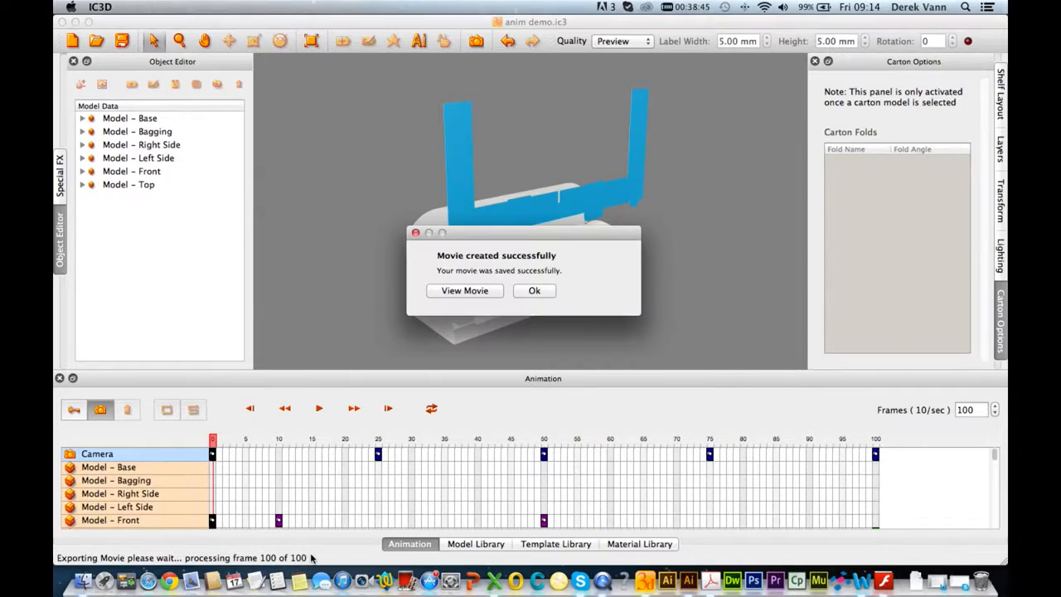
Step: View the exported movie in QuickTime Player, centre its window over the model view and play it
click(463, 292)
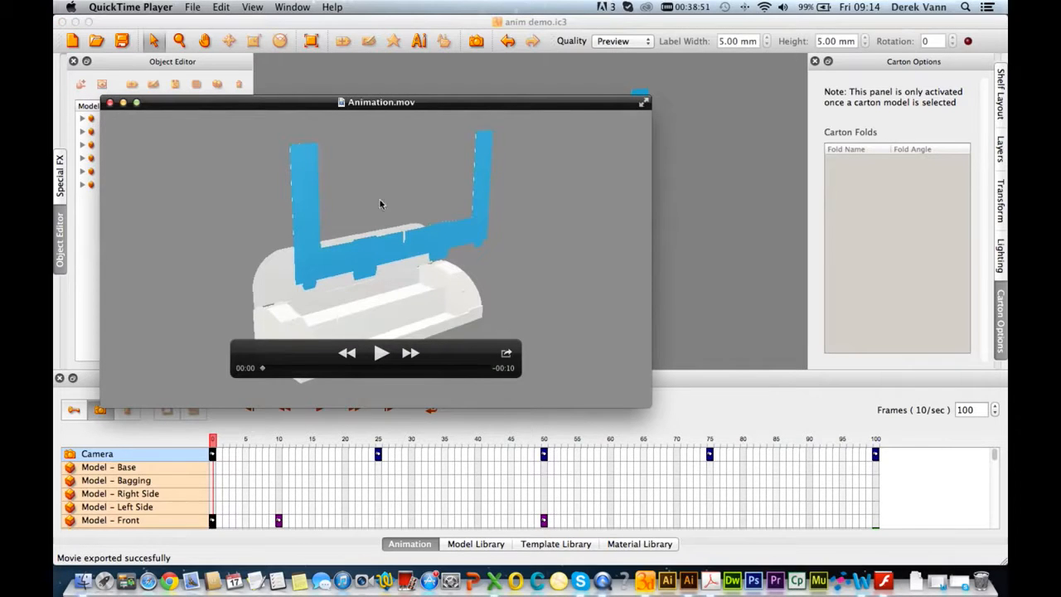
drag(449, 104, 617, 101)
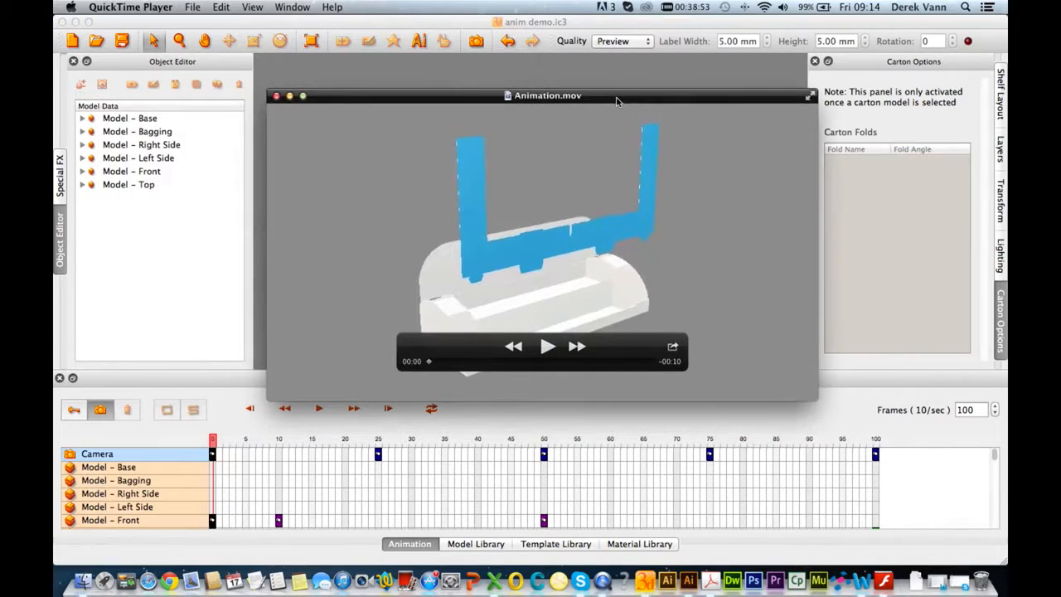
click(548, 347)
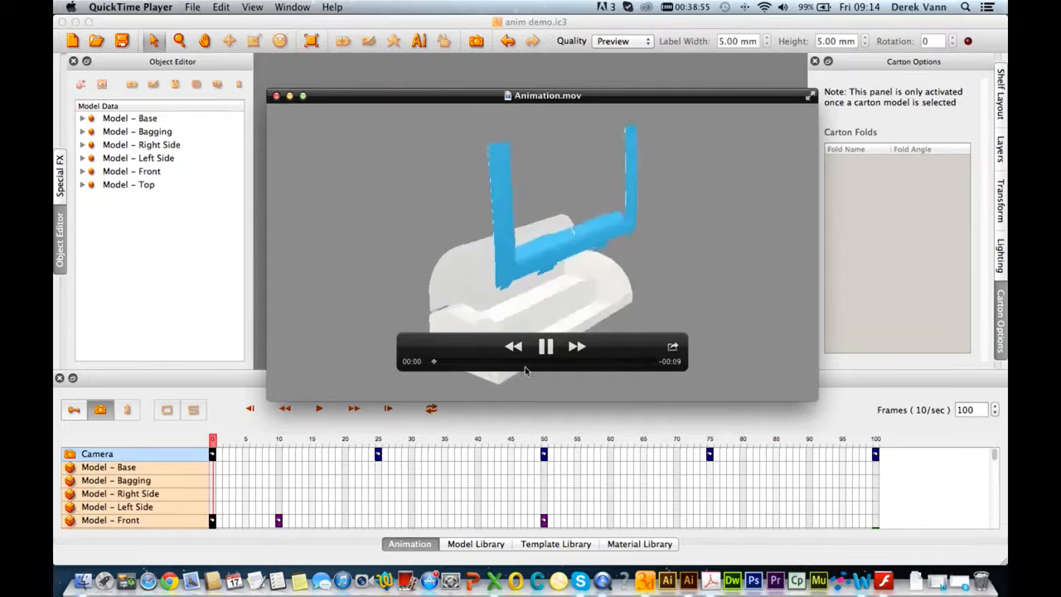